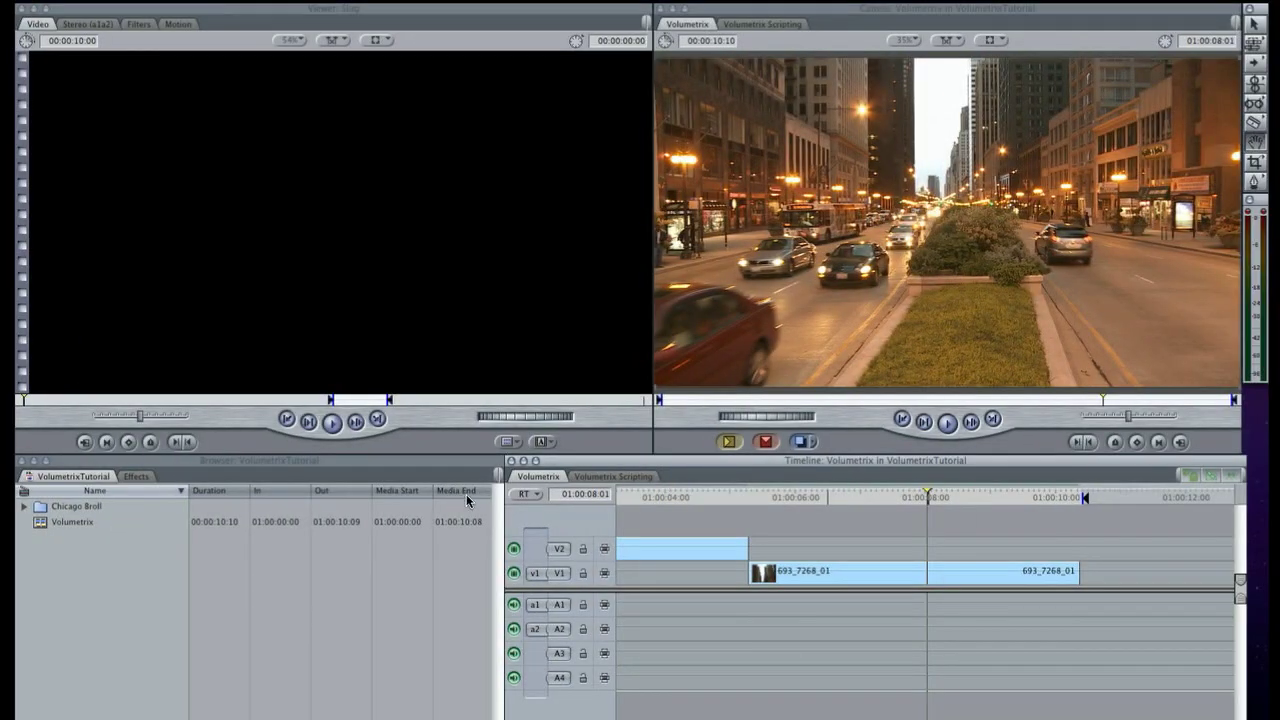
# Switch between open applications to return to Final Cut Pro
pyautogui.press('super+Tab')
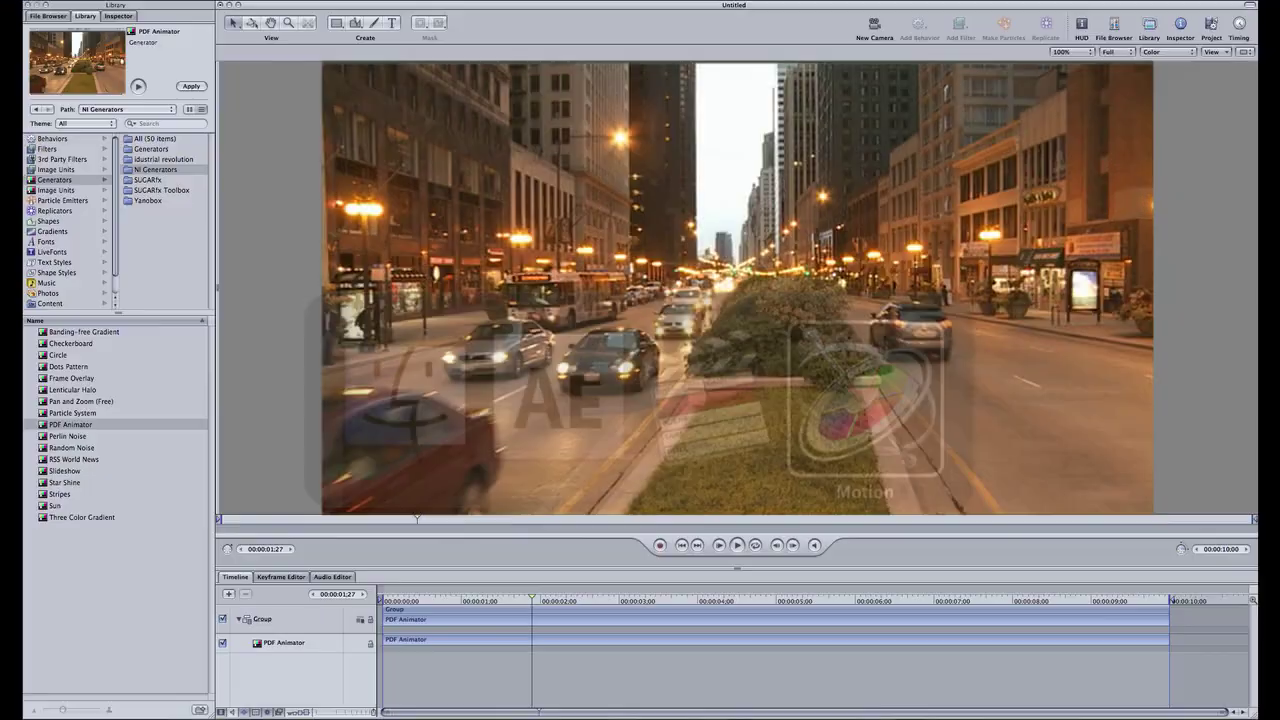
pyautogui.press('super+Tab')
pyautogui.press('super+shift+Tab')
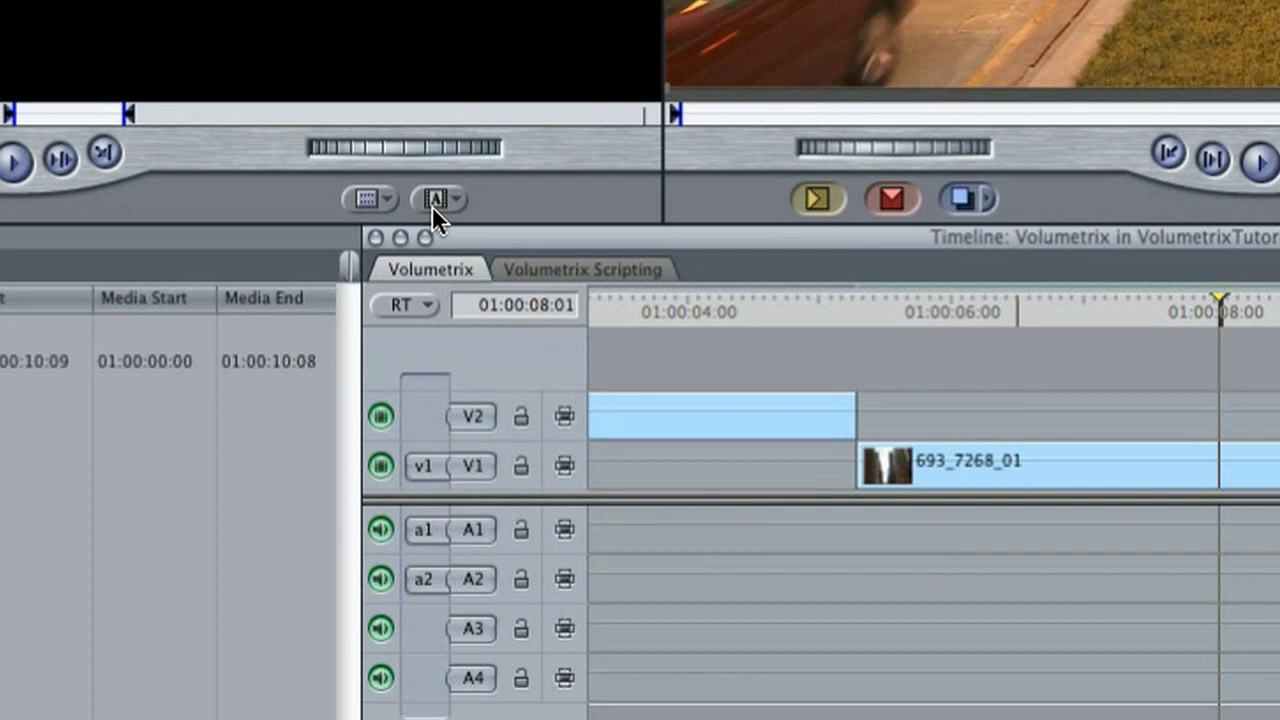
# Add a plain Text generator and change its text to CHICAGO
pyautogui.click(434, 198)
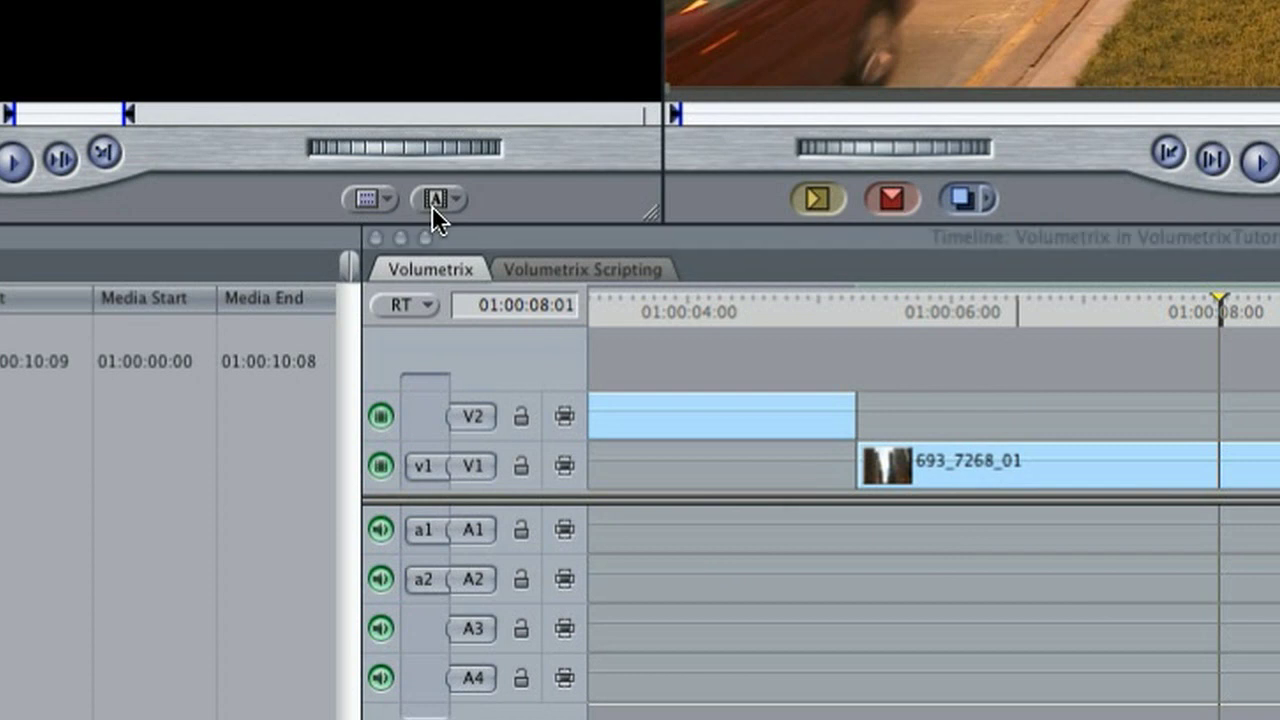
pyautogui.moveTo(573, 497)
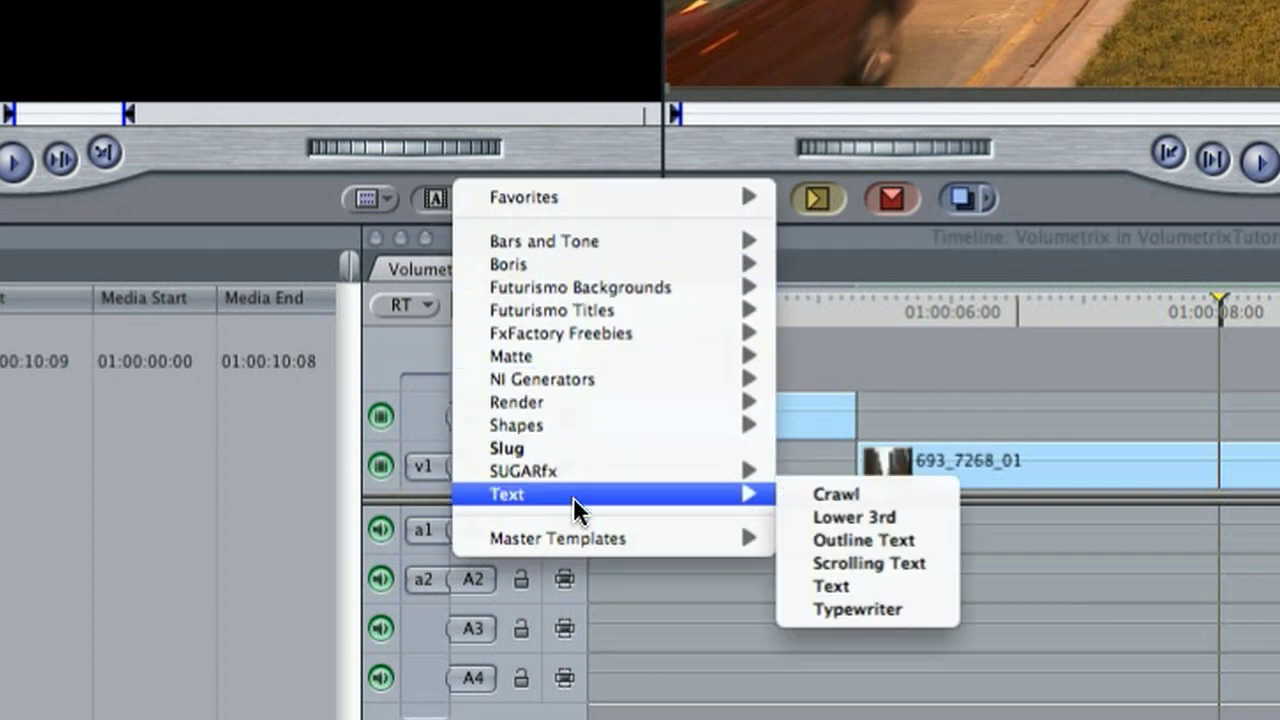
pyautogui.click(840, 584)
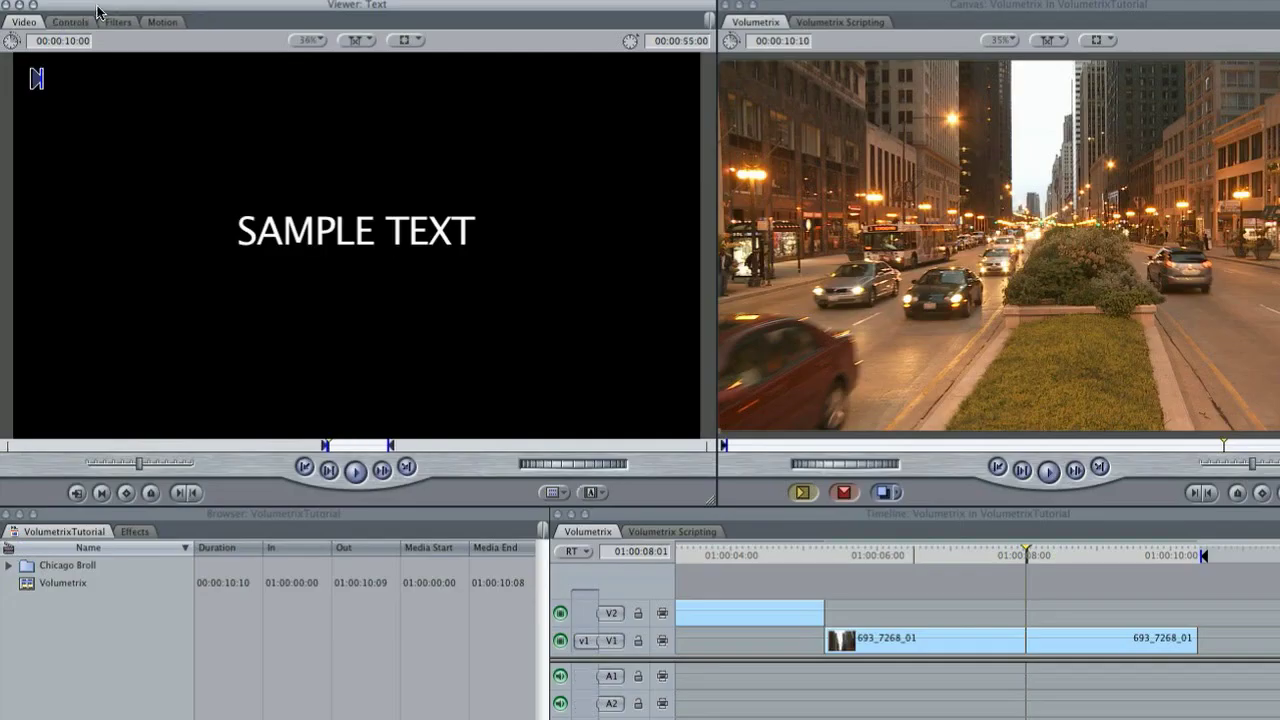
pyautogui.click(72, 22)
pyautogui.write('CHICAGO')
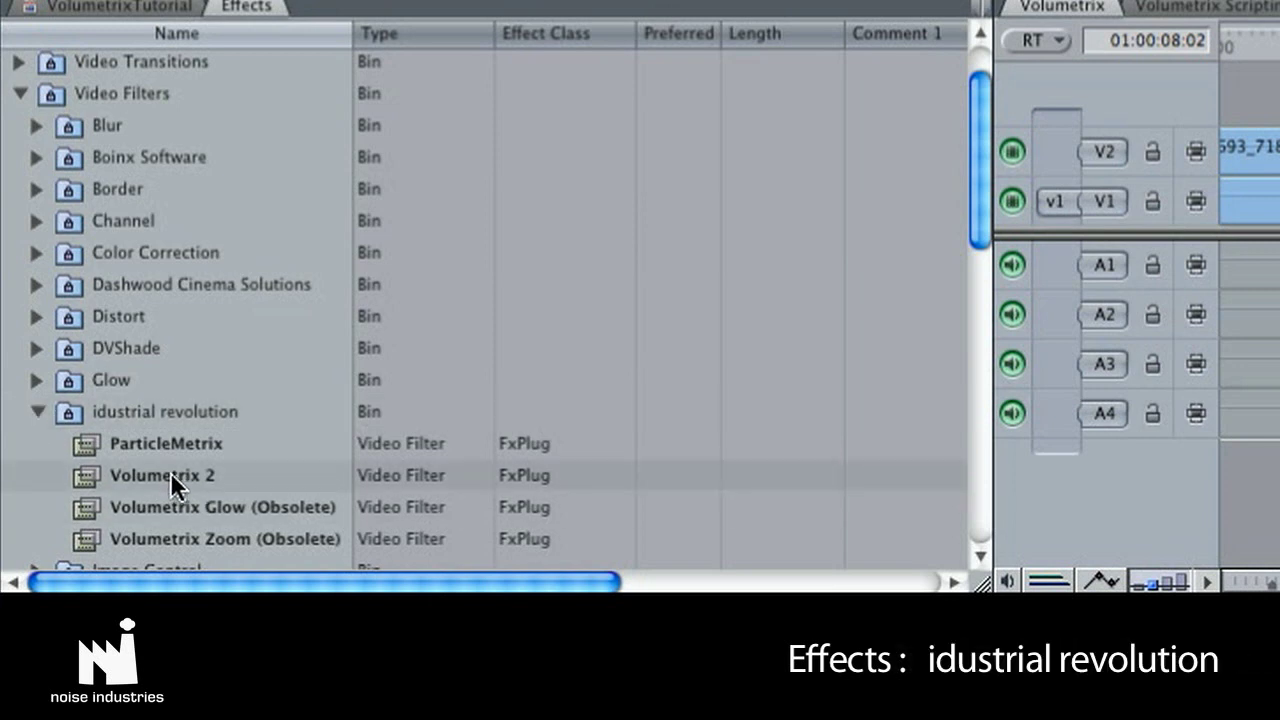
# Drop Volumetrix 2 onto the CHICAGO text clip and time its animation by Duration in seconds
pyautogui.moveTo(170, 472); pyautogui.dragTo(1020, 523)
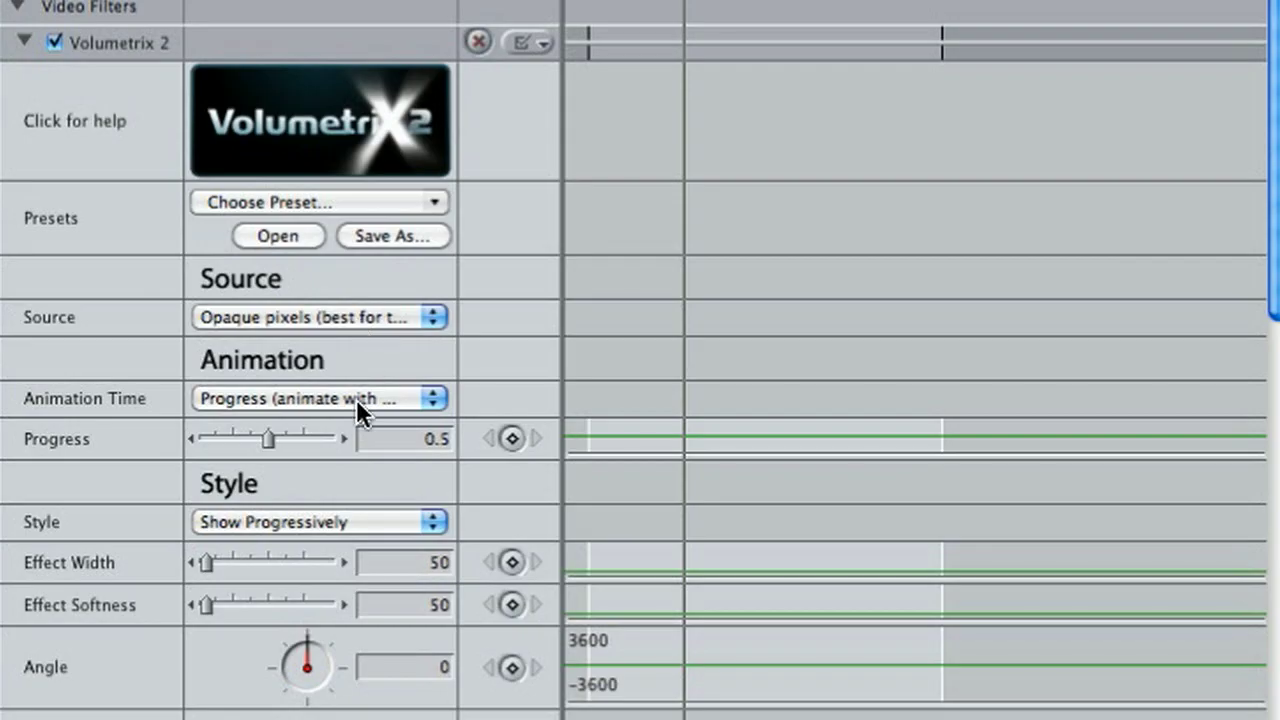
pyautogui.click(356, 398)
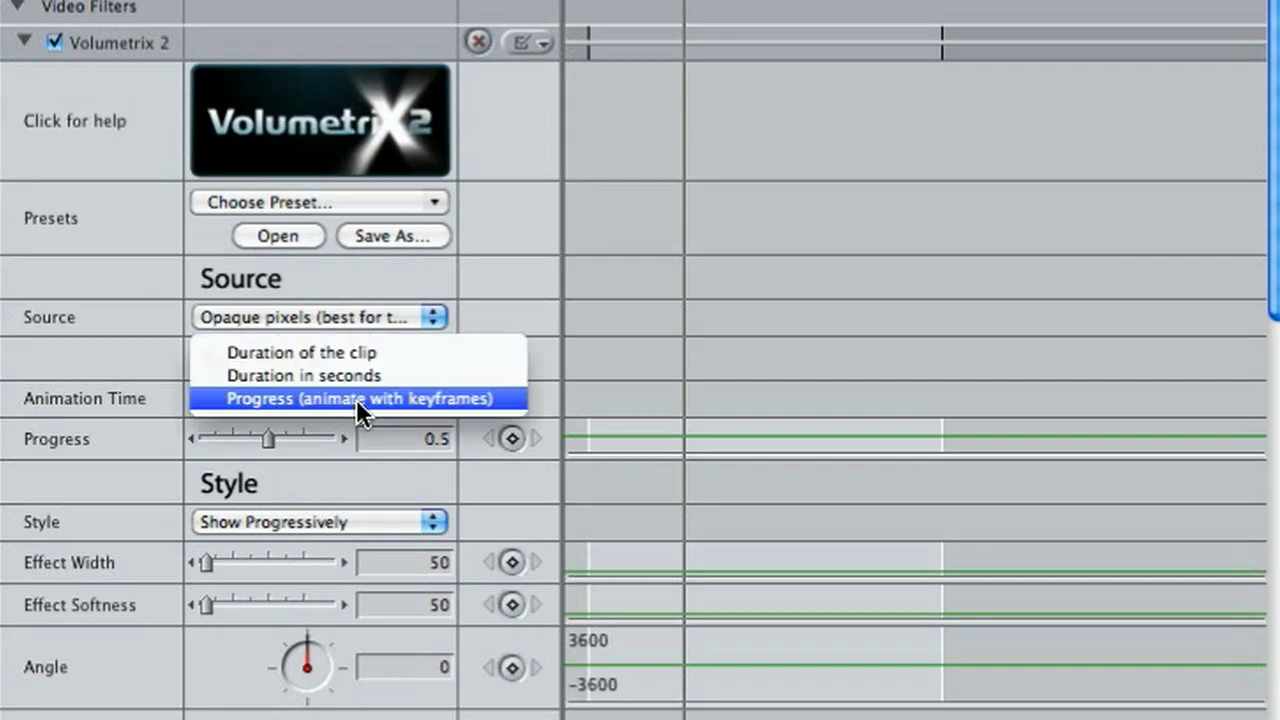
pyautogui.click(363, 370)
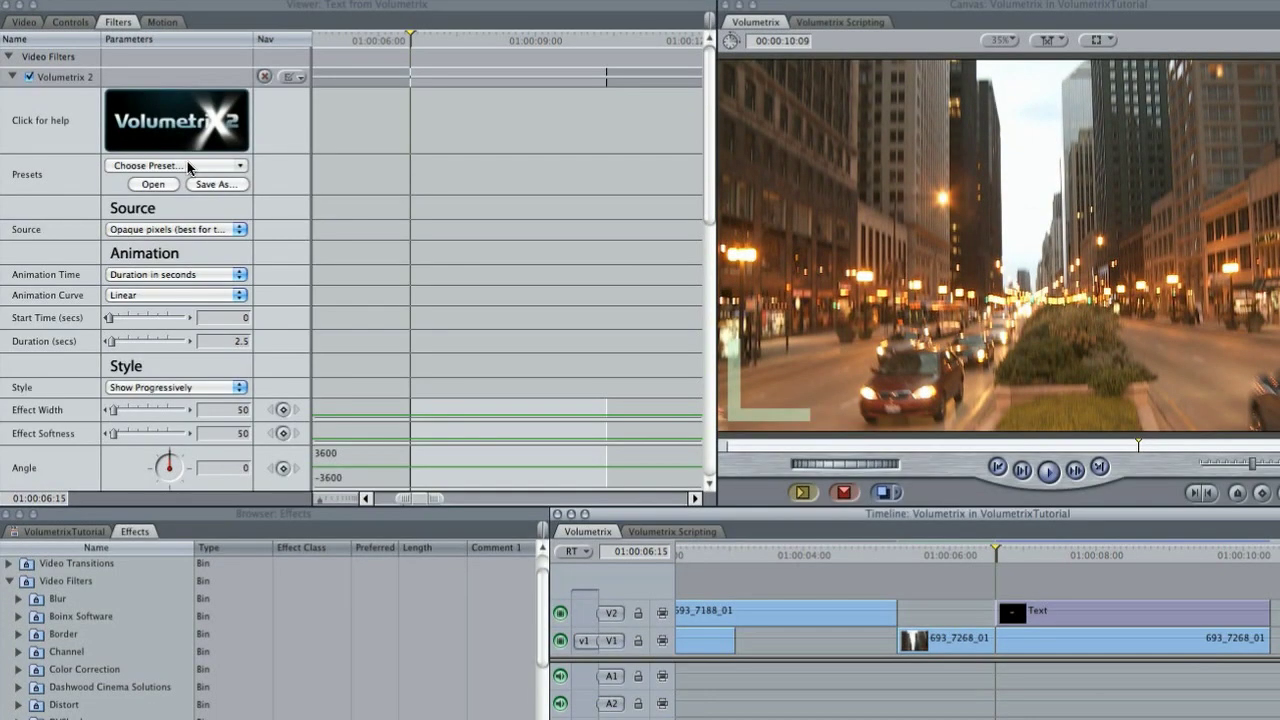
# Preview the Horror Flick preset, then apply Text > Reveal Glint LtoR to the CHICAGO title
pyautogui.click(339, 196)
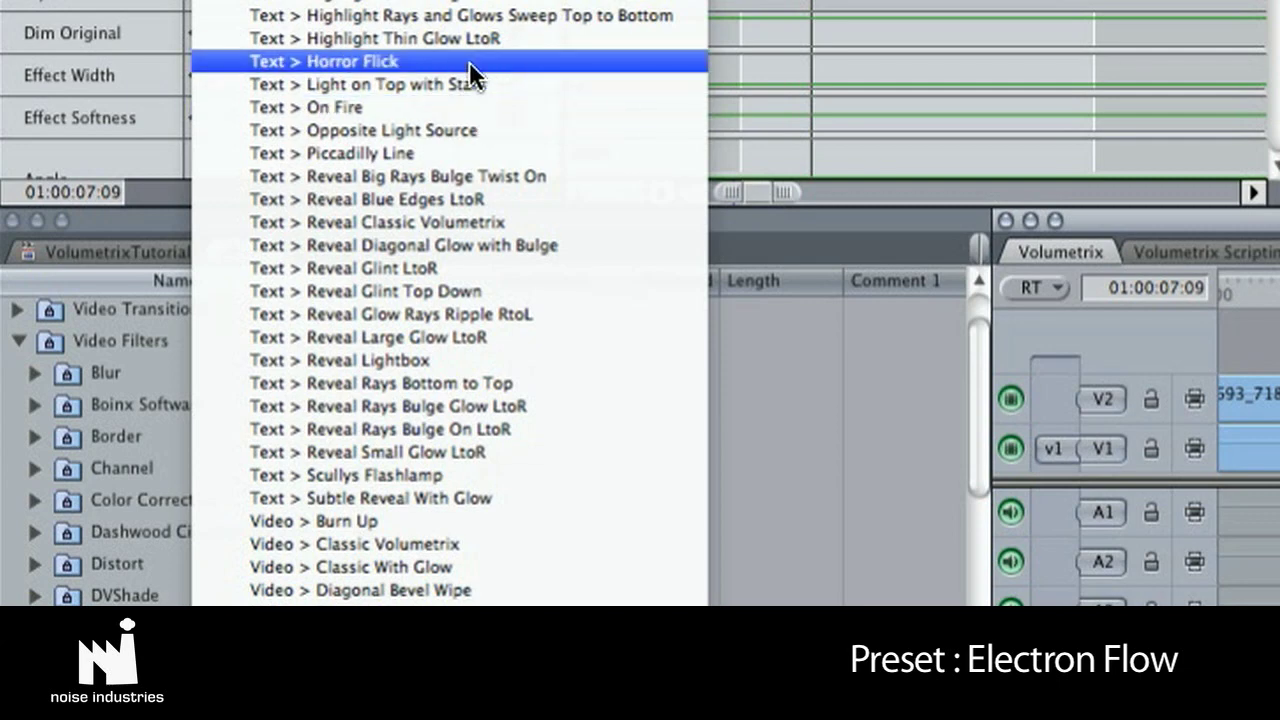
pyautogui.click(469, 61)
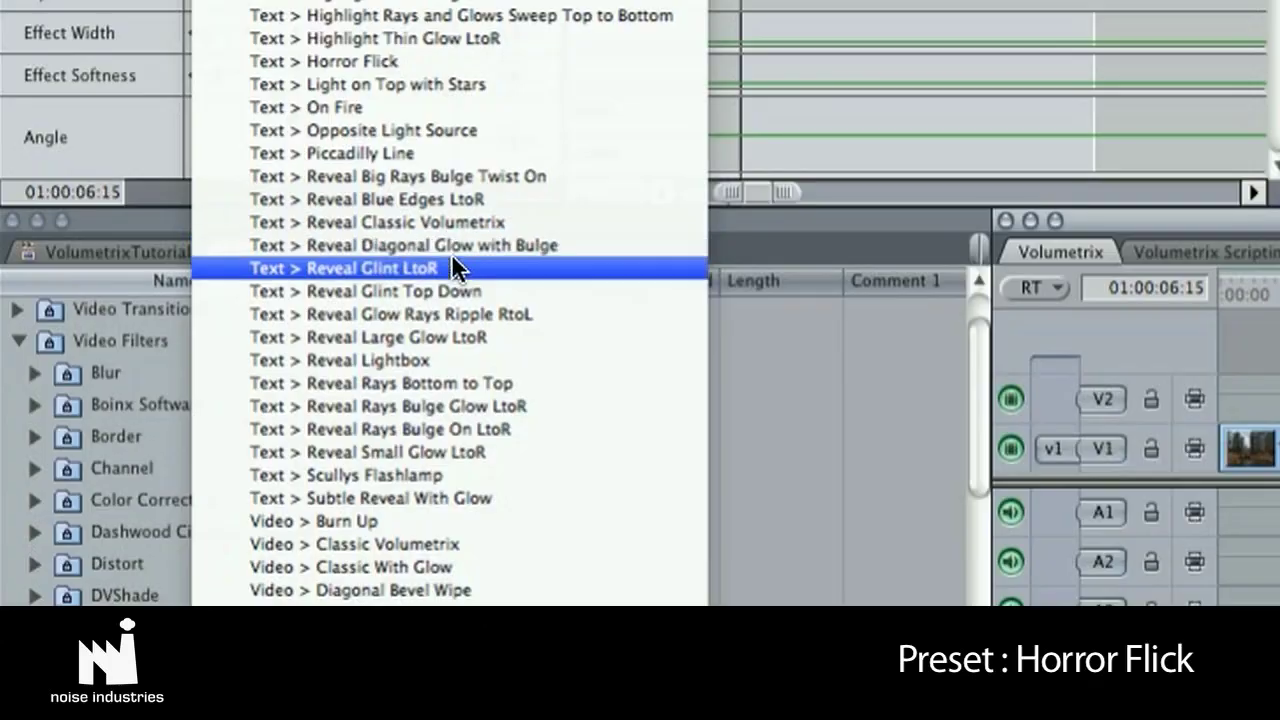
pyautogui.click(458, 264)
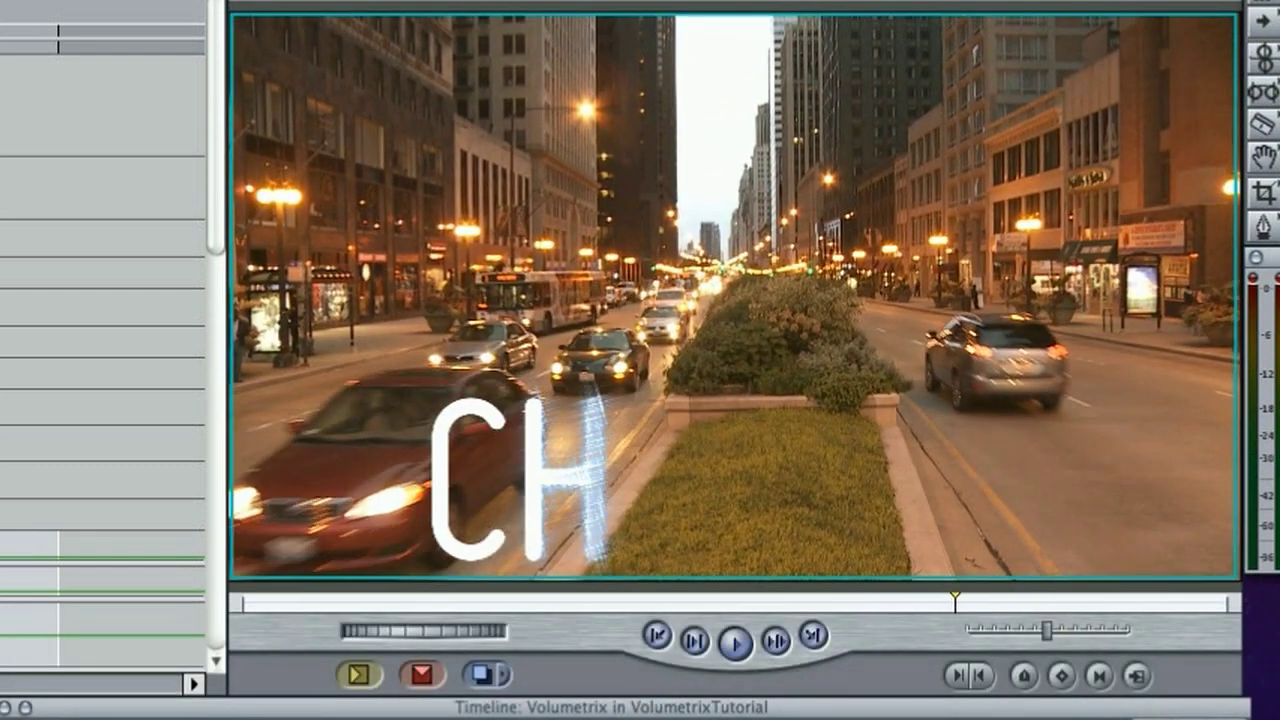
pyautogui.click(377, 244)
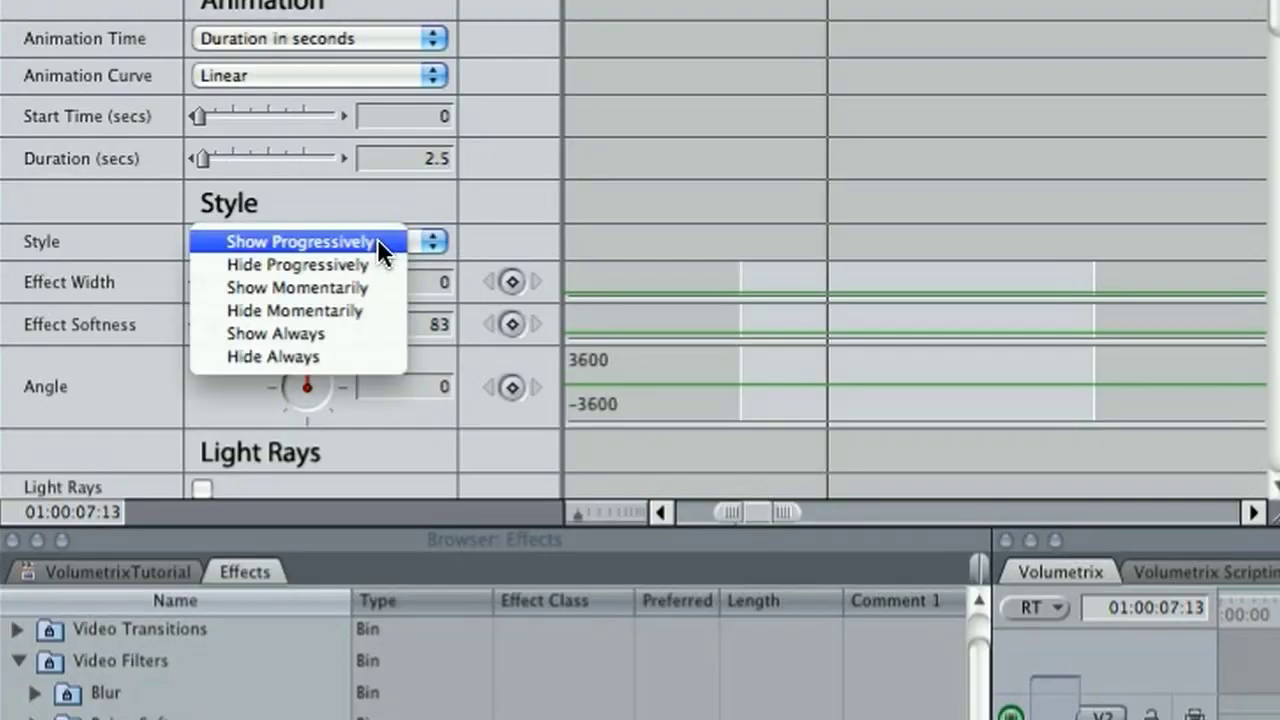
# Set the Volumetrix Style to Show Always, preview playback, and set Start Time to 1 second
pyautogui.click(345, 333)
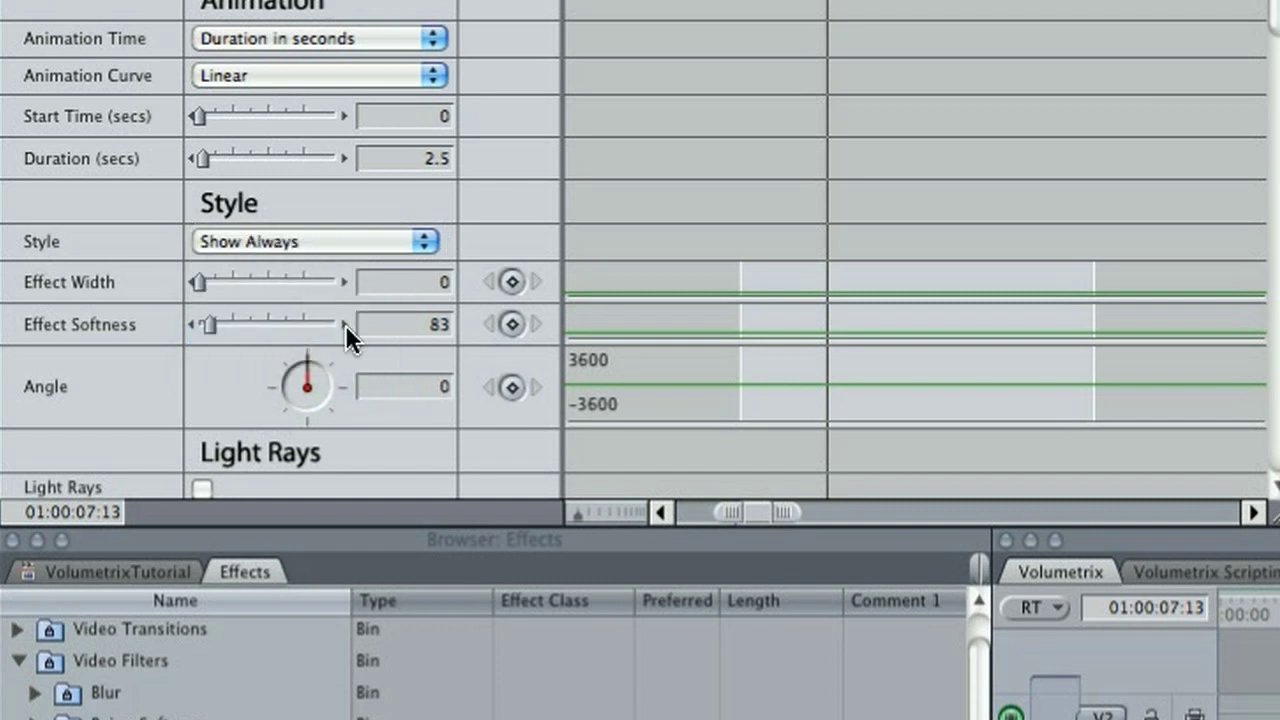
pyautogui.press('space')
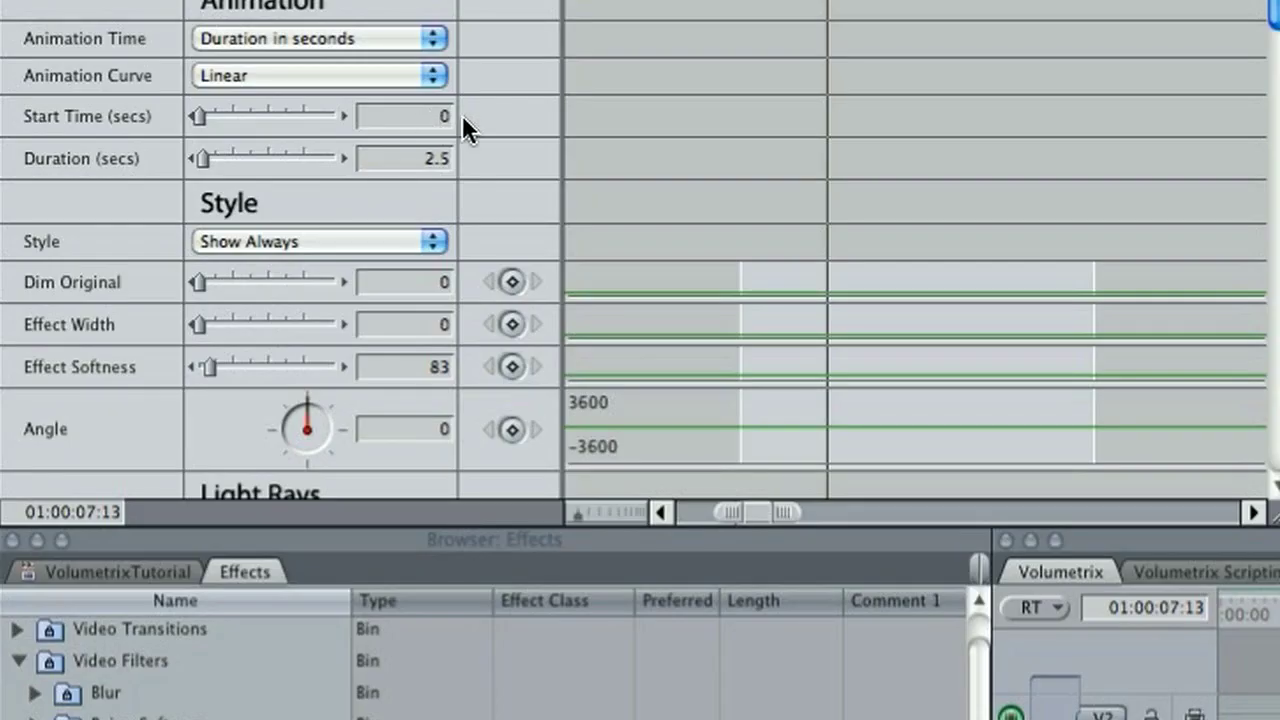
pyautogui.click(450, 116)
pyautogui.write('1')
pyautogui.press('Return')
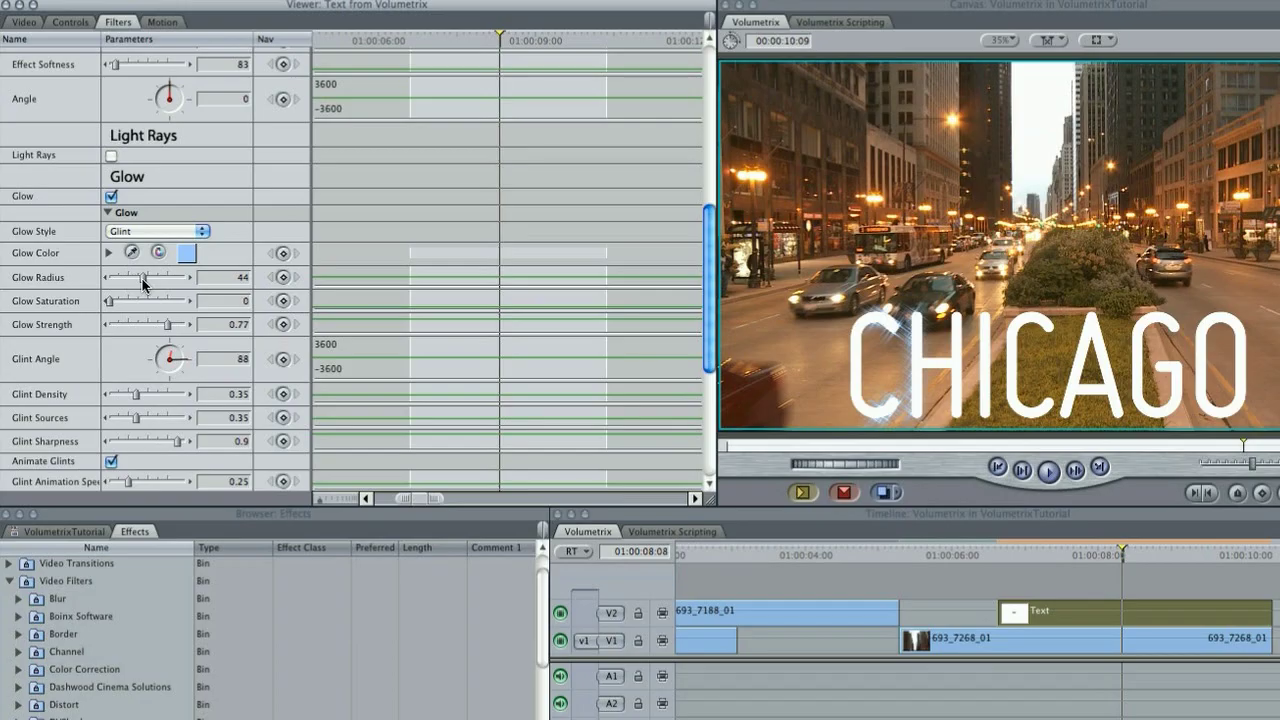
# Lower Glow Radius to 42 and save the settings as a preset named Glints
pyautogui.moveTo(143, 283); pyautogui.dragTo(141, 283)
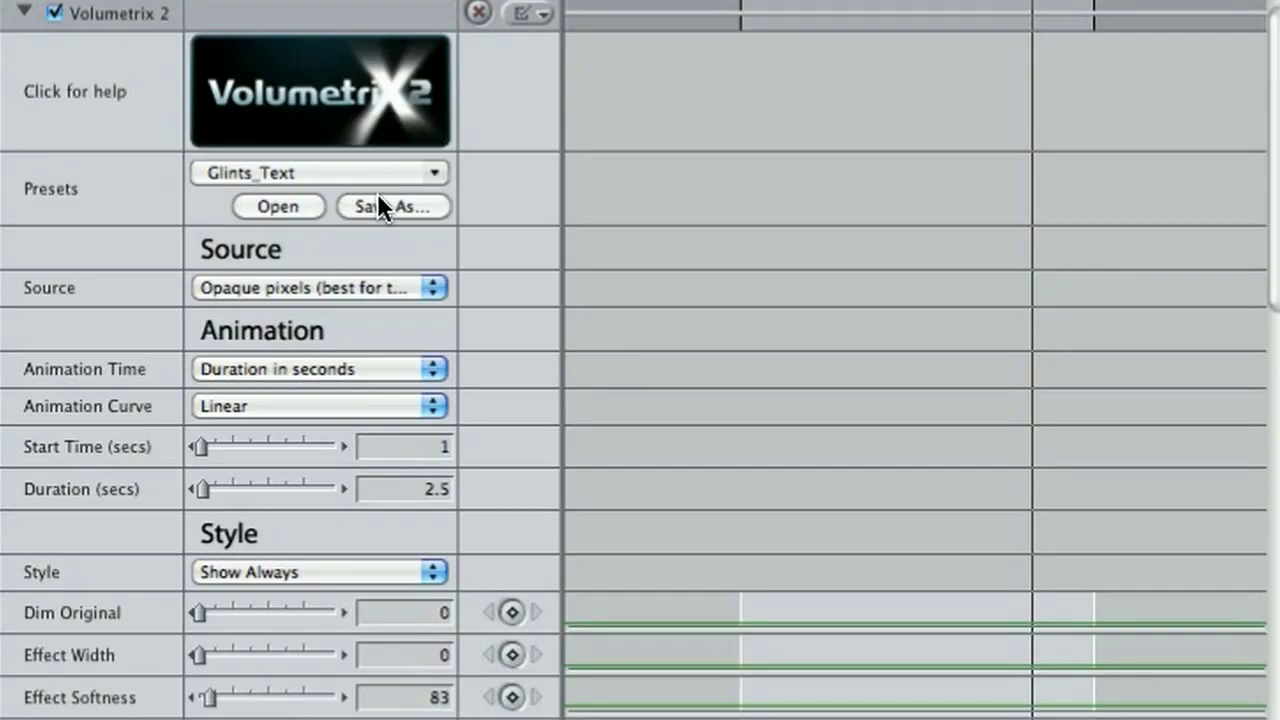
pyautogui.click(105, 164)
pyautogui.write('Glints')
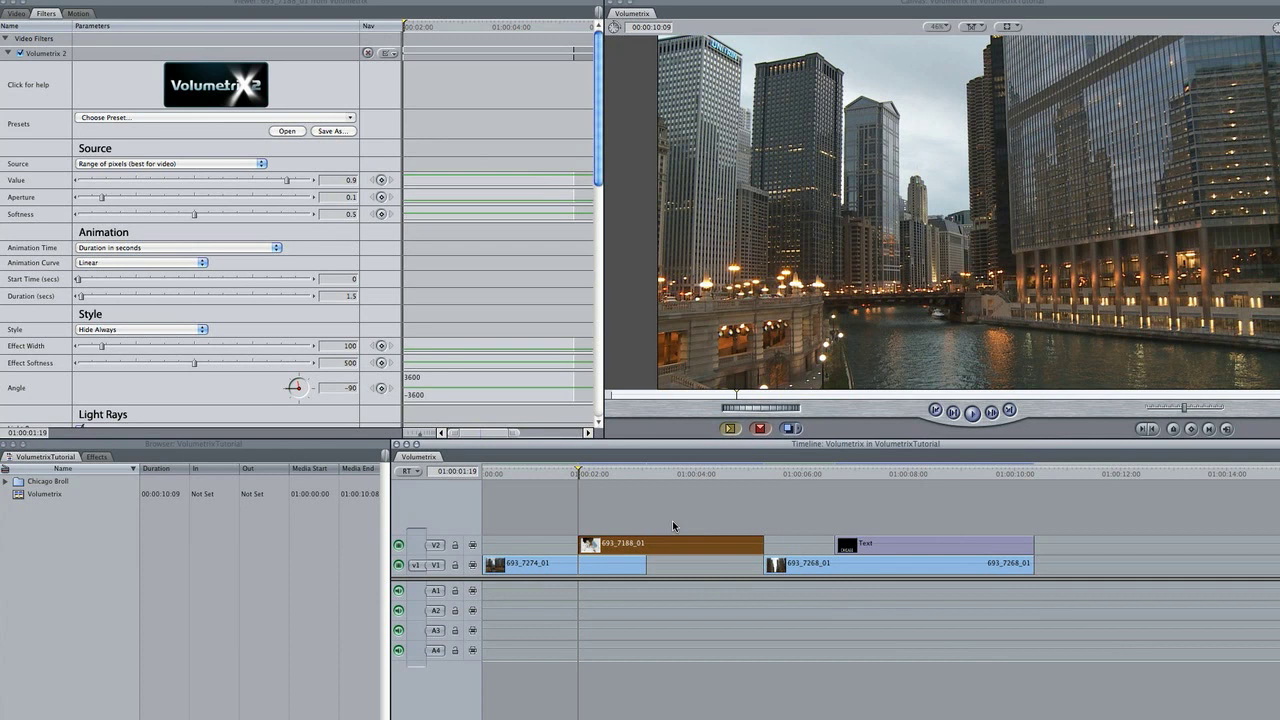
# Preview the Classic Volumetrix, Distant Memory and Streaks On presets, then apply Video > Twinkle On
pyautogui.click(215, 117)
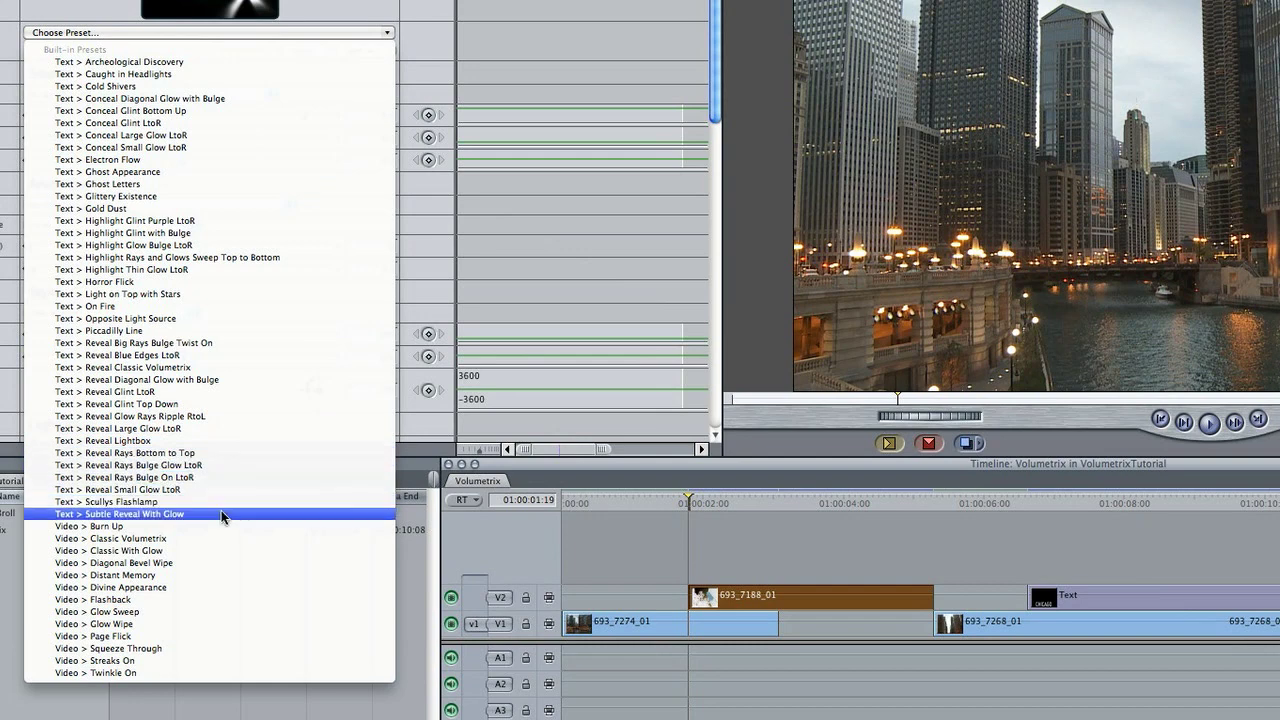
pyautogui.click(226, 536)
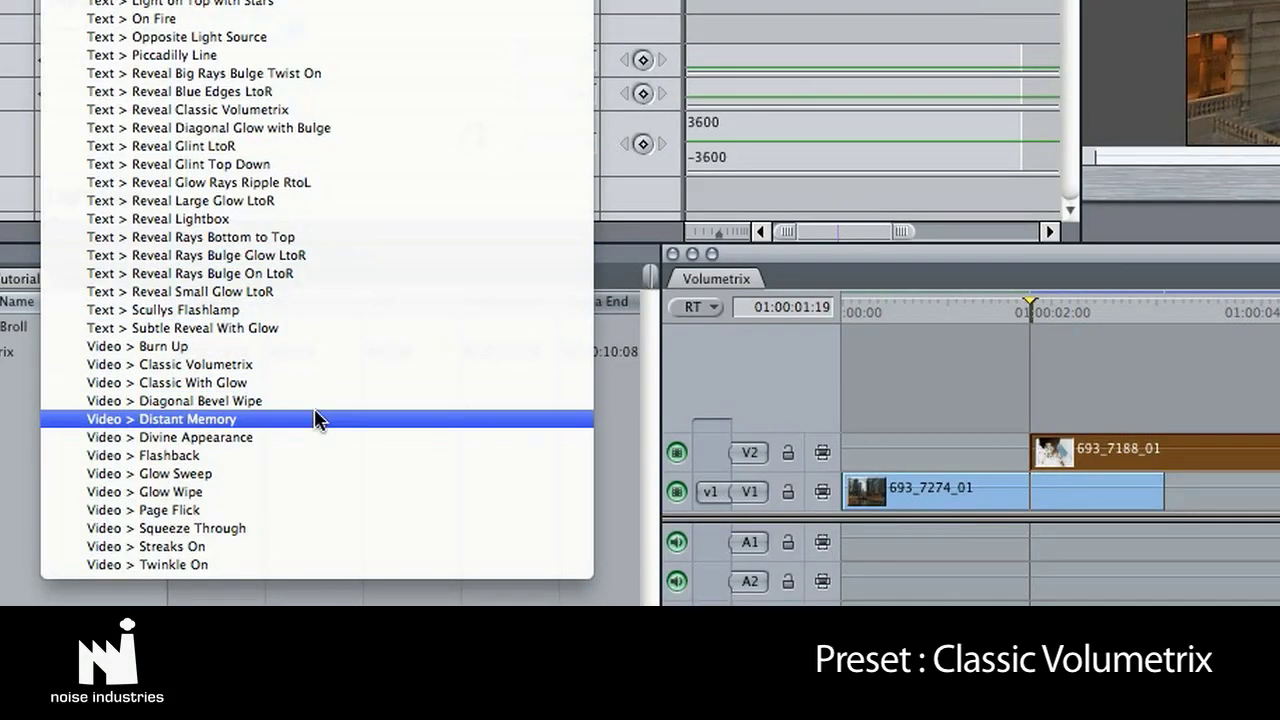
pyautogui.click(314, 418)
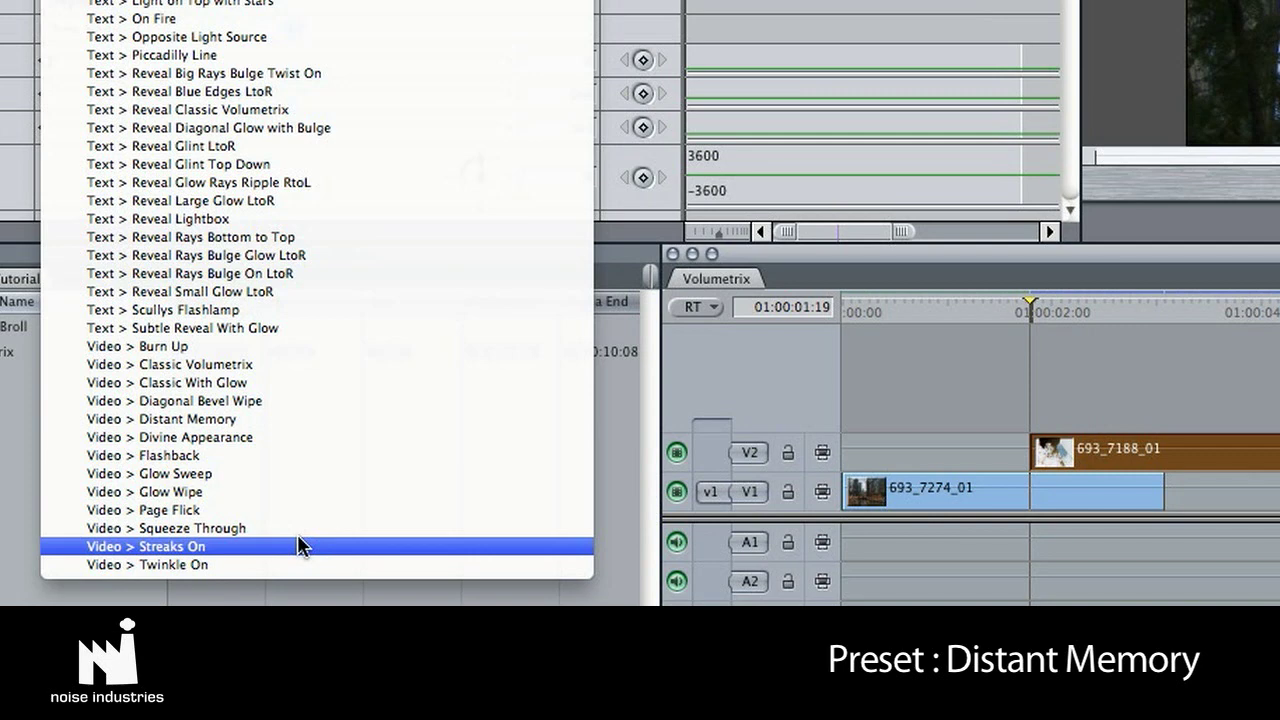
pyautogui.click(300, 546)
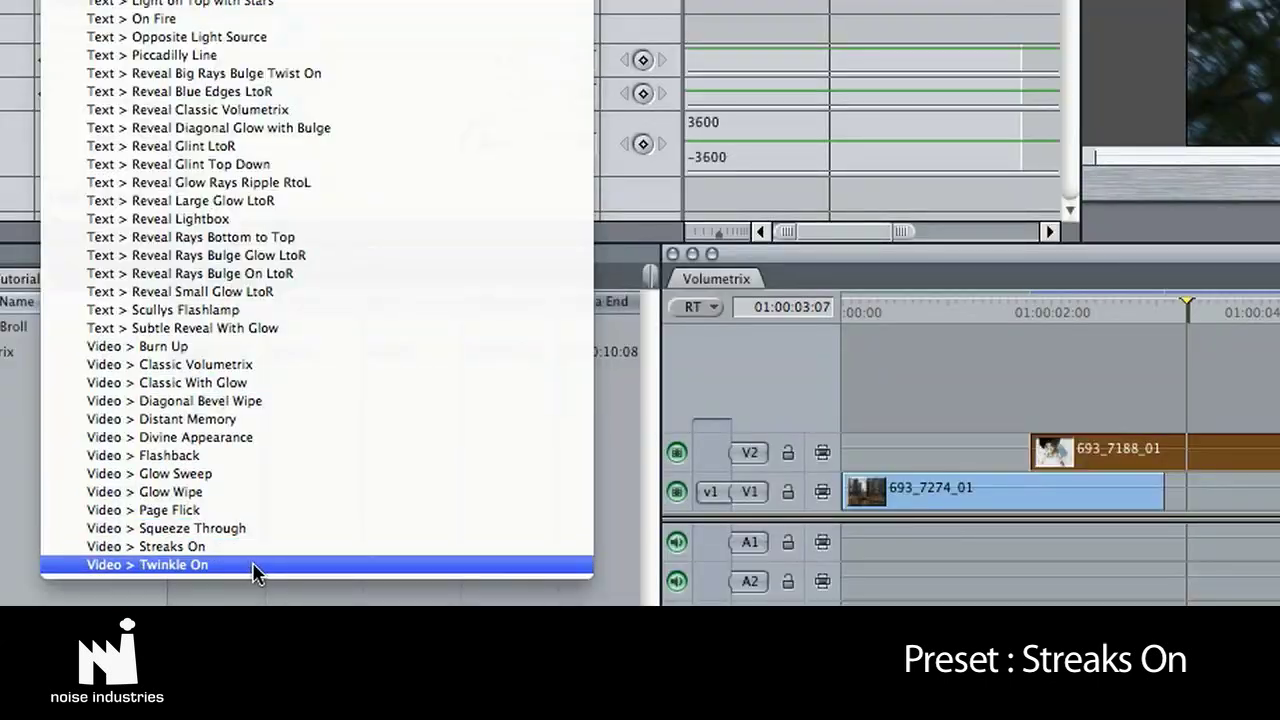
pyautogui.click(253, 566)
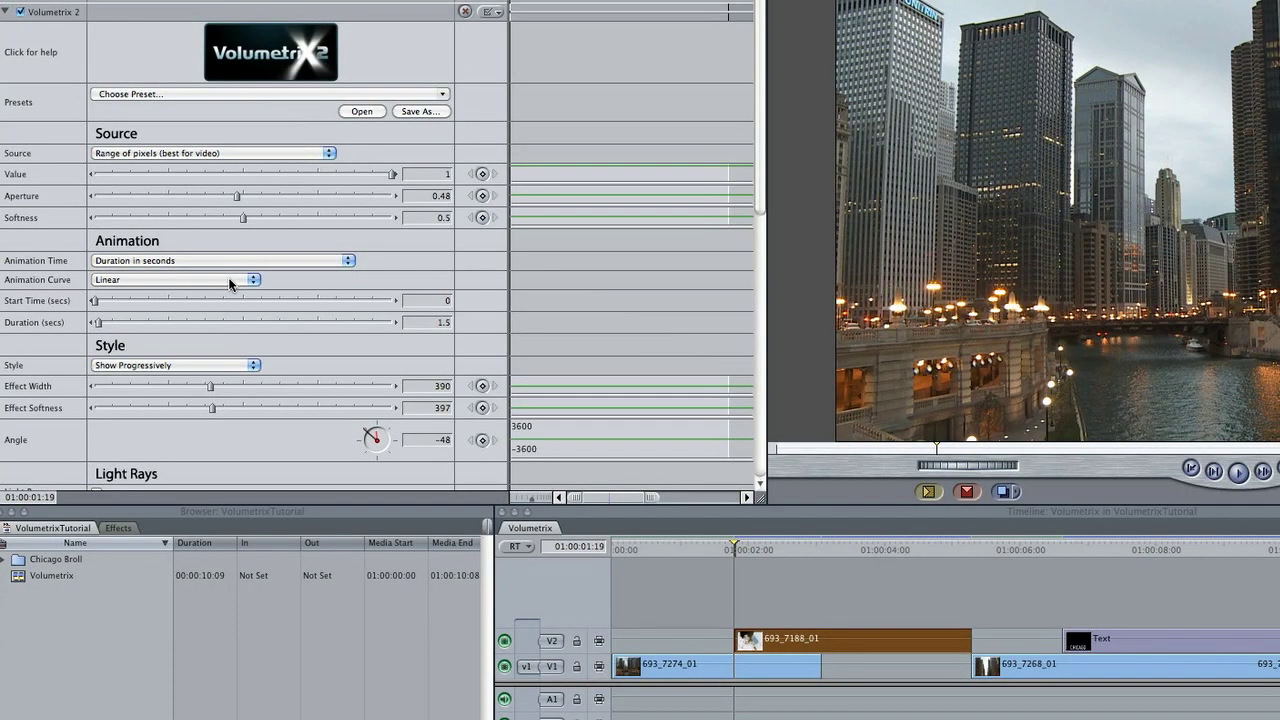
# Use a Quadratic In-Out curve, sample glow colour from the footage, set Glint Density 0.35 and Sources 0.16
pyautogui.click(229, 280)
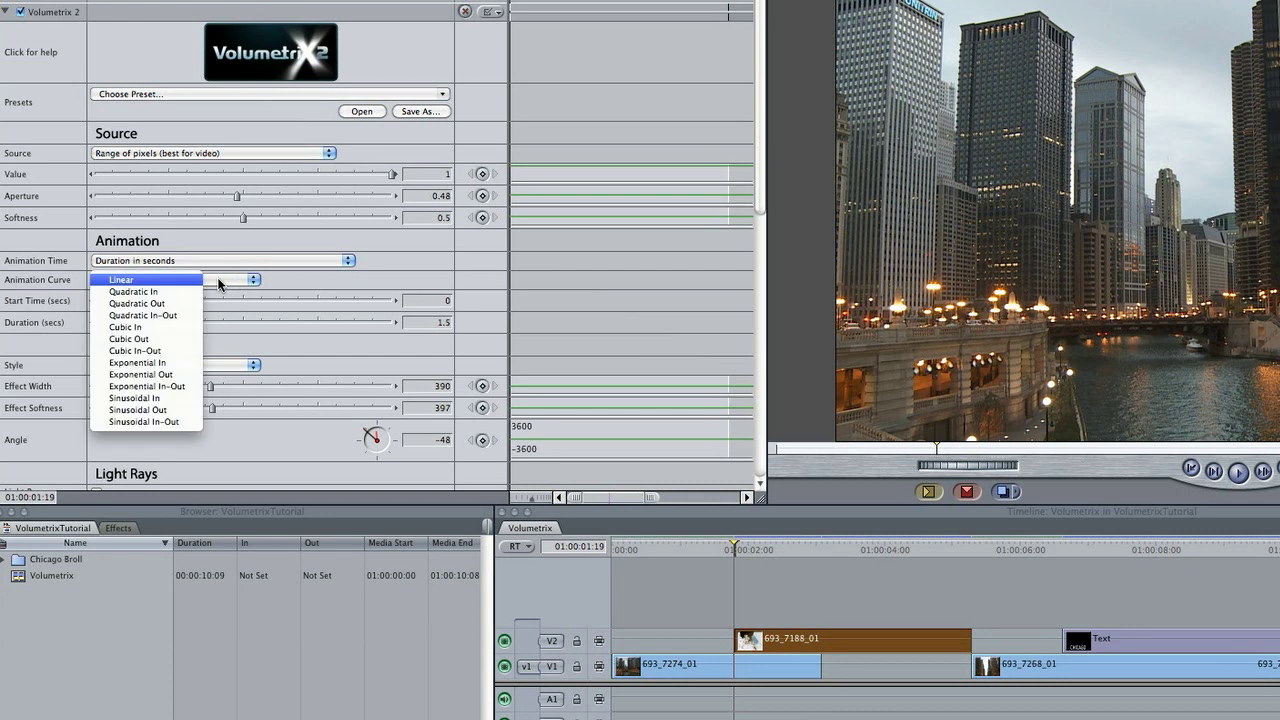
pyautogui.click(178, 315)
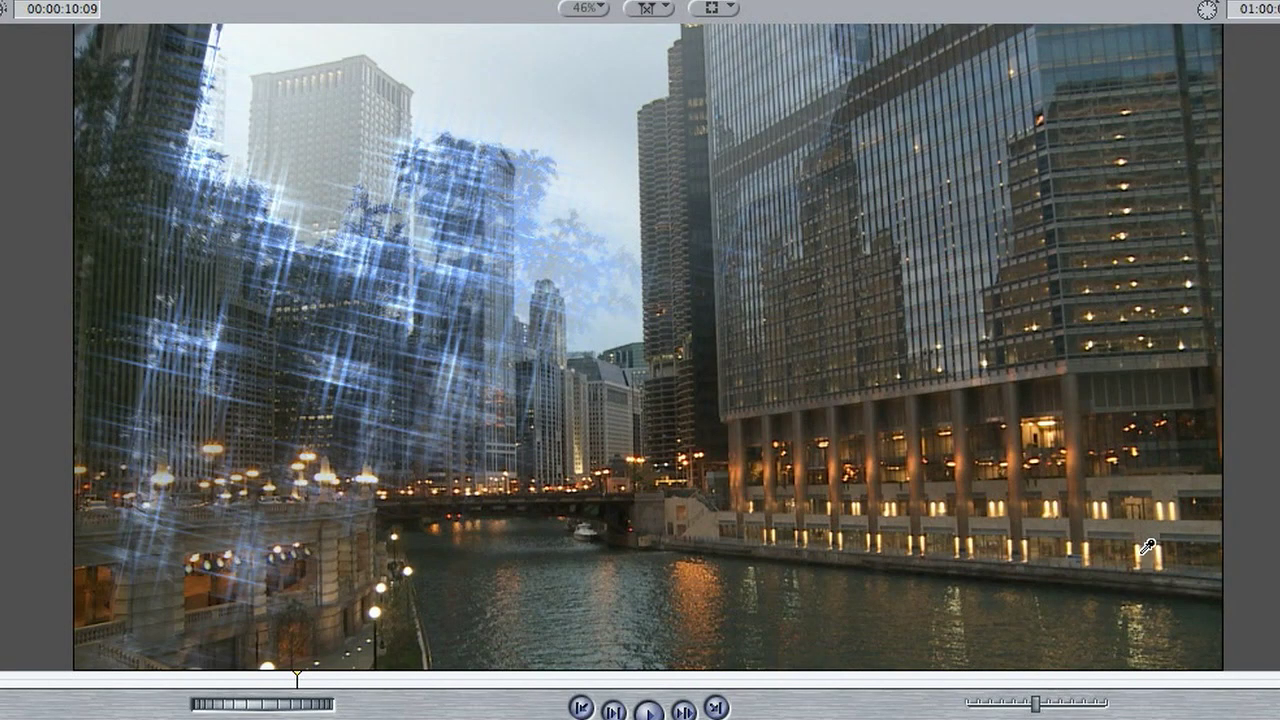
pyautogui.click(1143, 552)
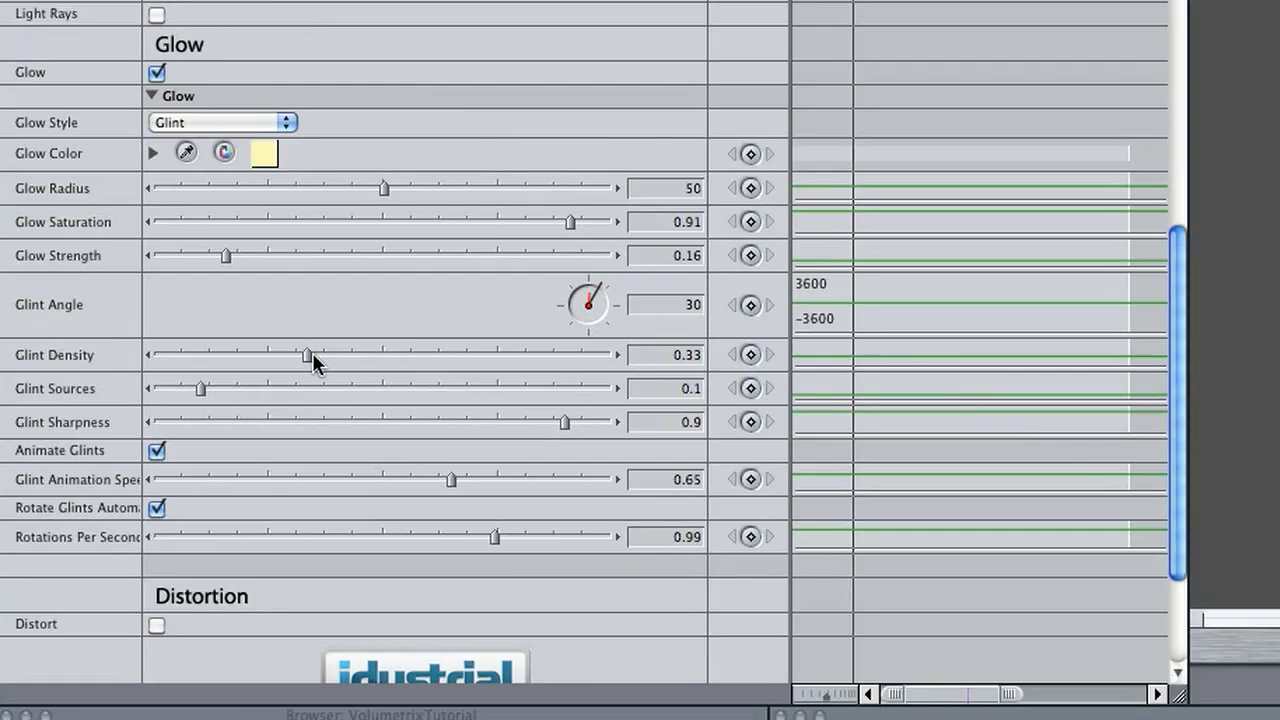
pyautogui.moveTo(312, 355); pyautogui.dragTo(313, 355)
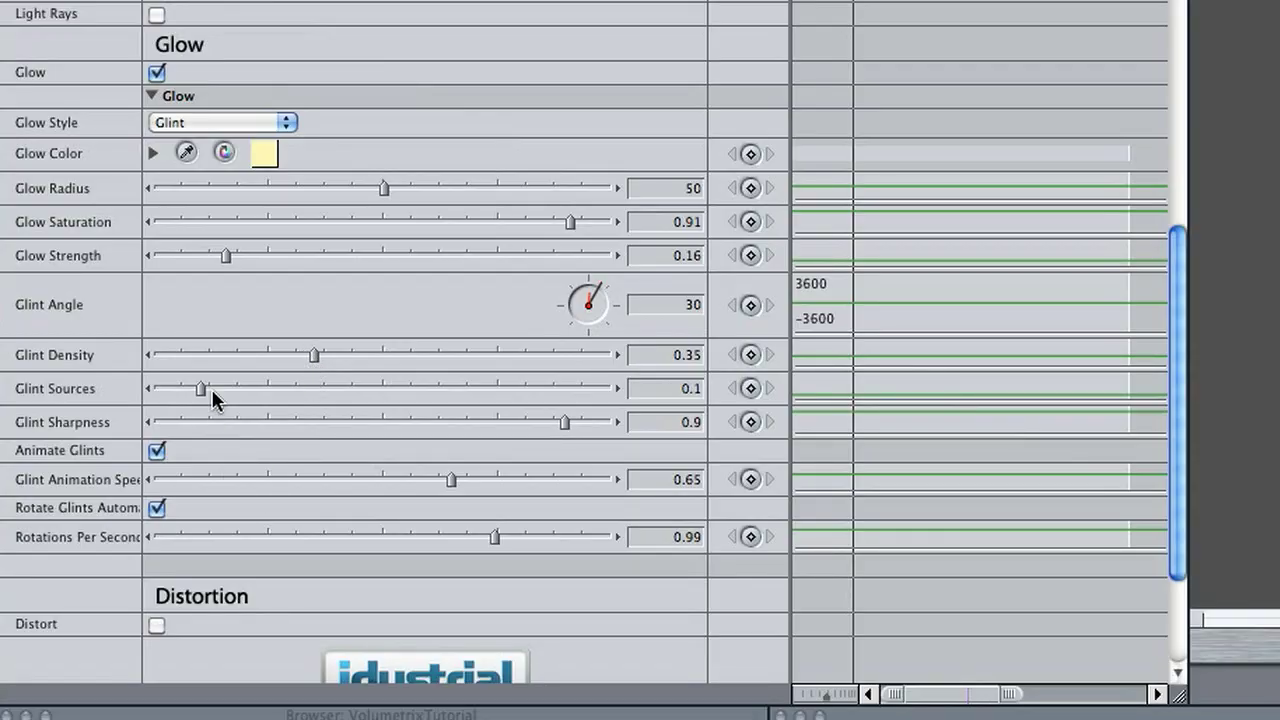
pyautogui.moveTo(201, 389)
pyautogui.mouseDown()
pyautogui.moveTo(228, 389)
pyautogui.moveTo(217, 392)
pyautogui.mouseUp()
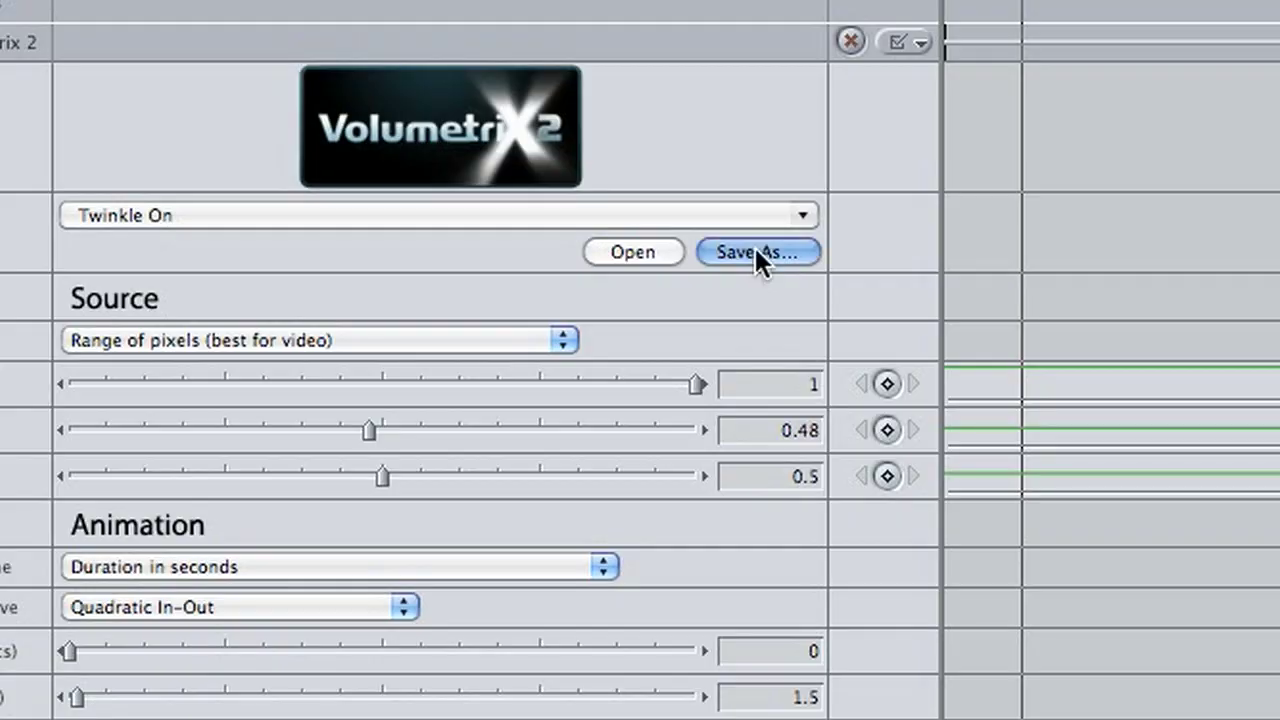
# Save the preset as Chicago Twinkle On, then add a Volumetrix 2 transition at the edit point between two clips
pyautogui.click(755, 248)
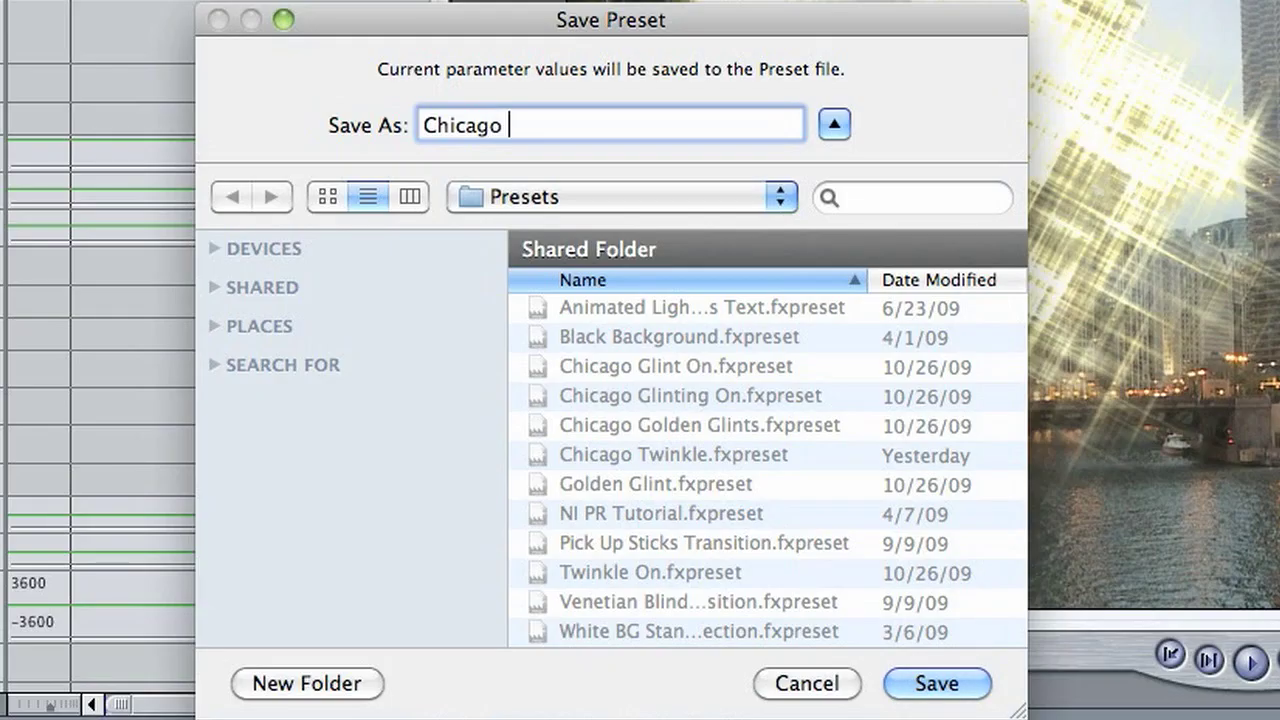
pyautogui.write('Tw')
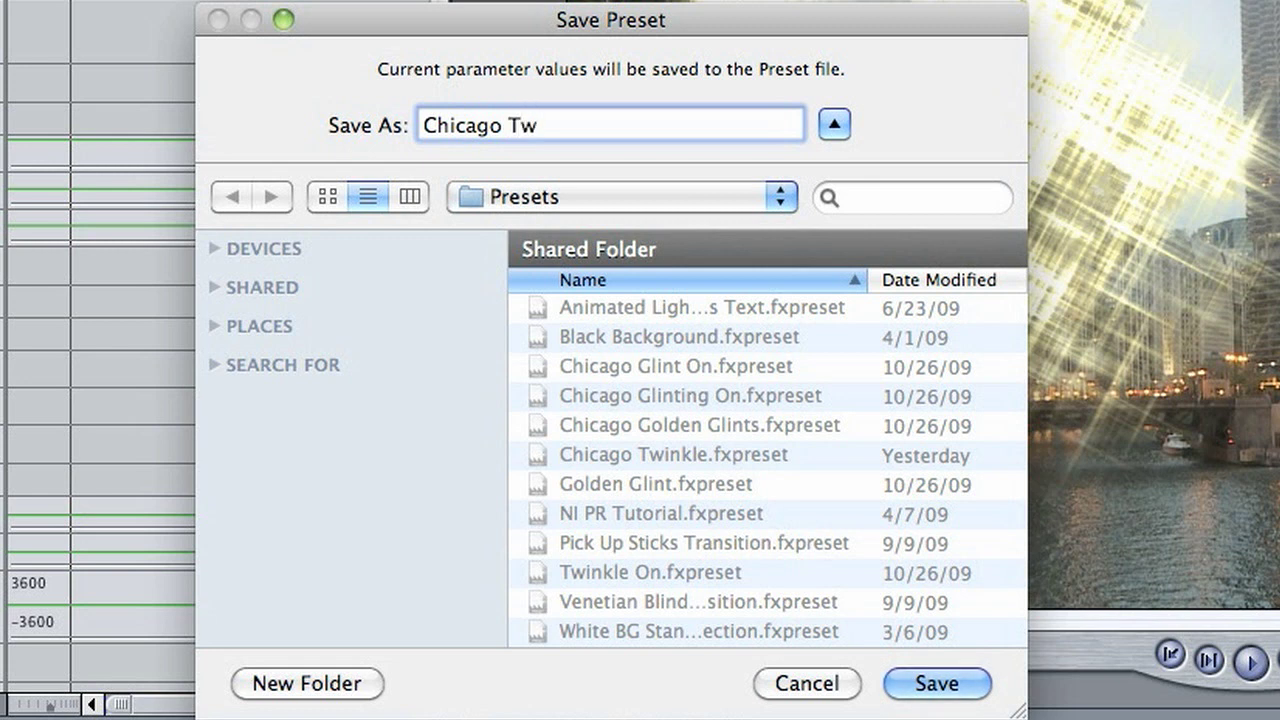
pyautogui.write('inkle On')
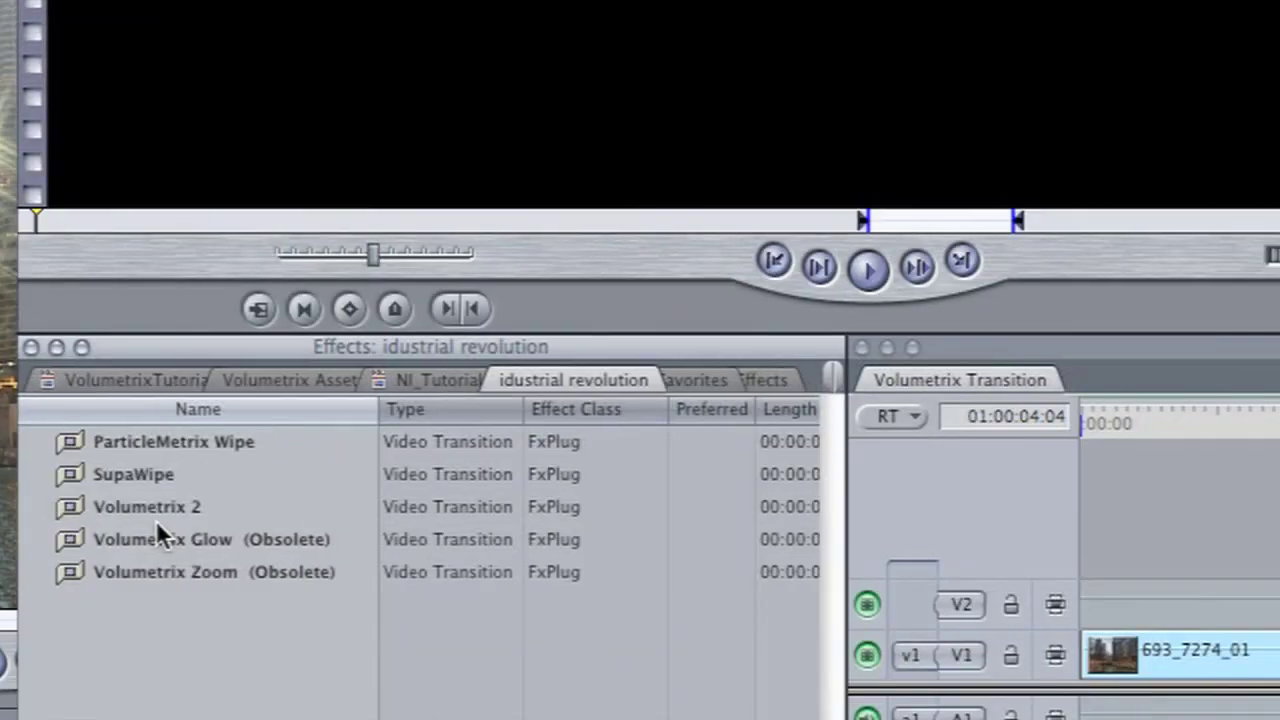
pyautogui.moveTo(168, 514); pyautogui.dragTo(735, 638)
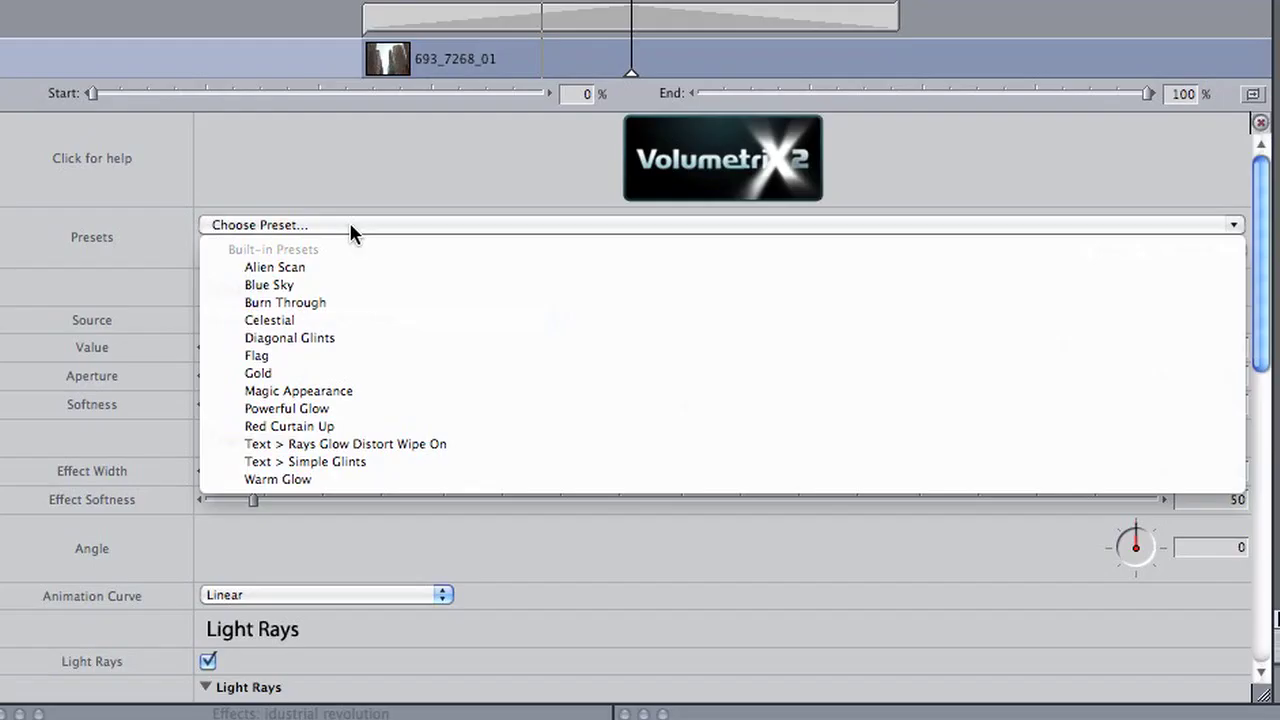
# Give the transition the Celestial preset, Quadratic In-Out easing and an Angle of -44
pyautogui.click(355, 322)
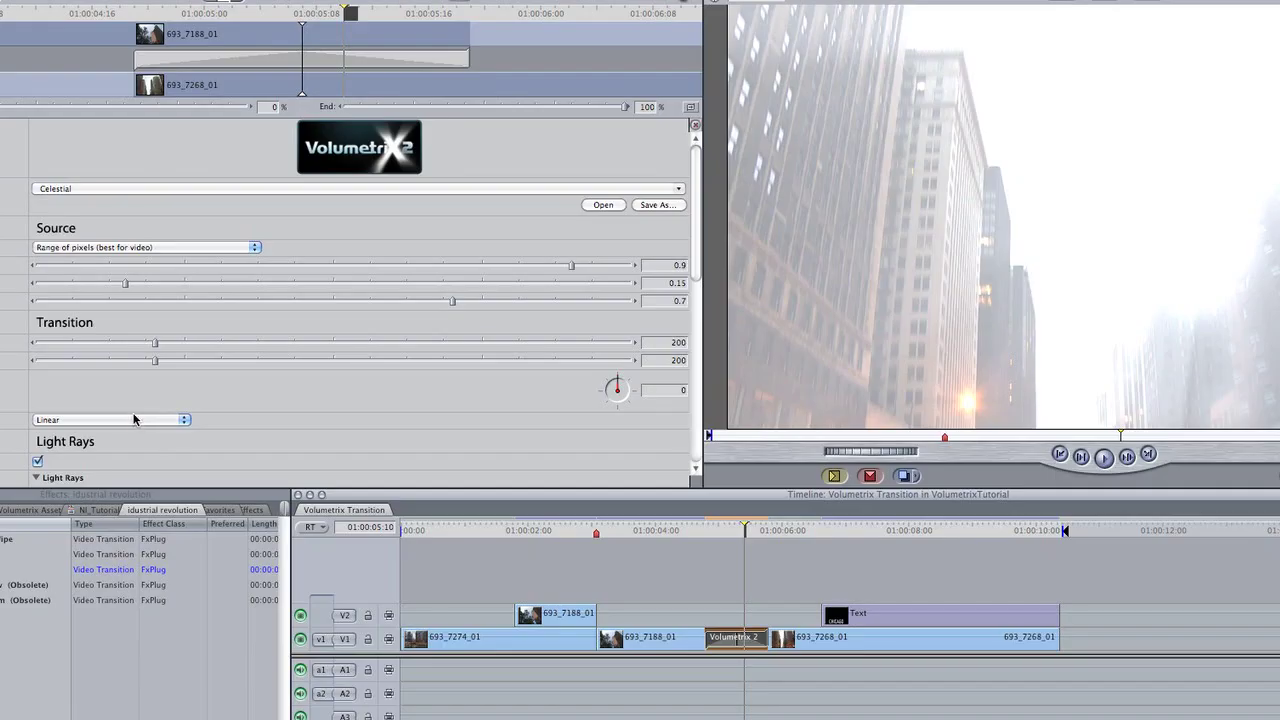
pyautogui.click(367, 596)
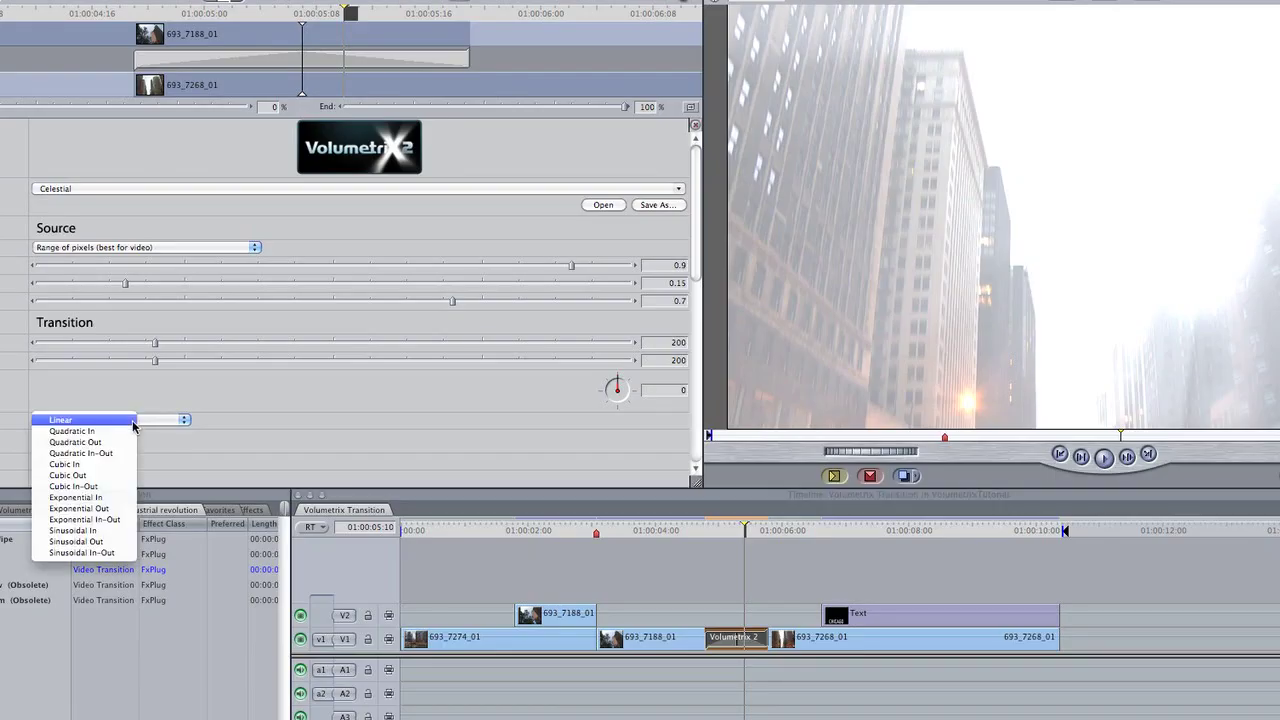
pyautogui.click(129, 453)
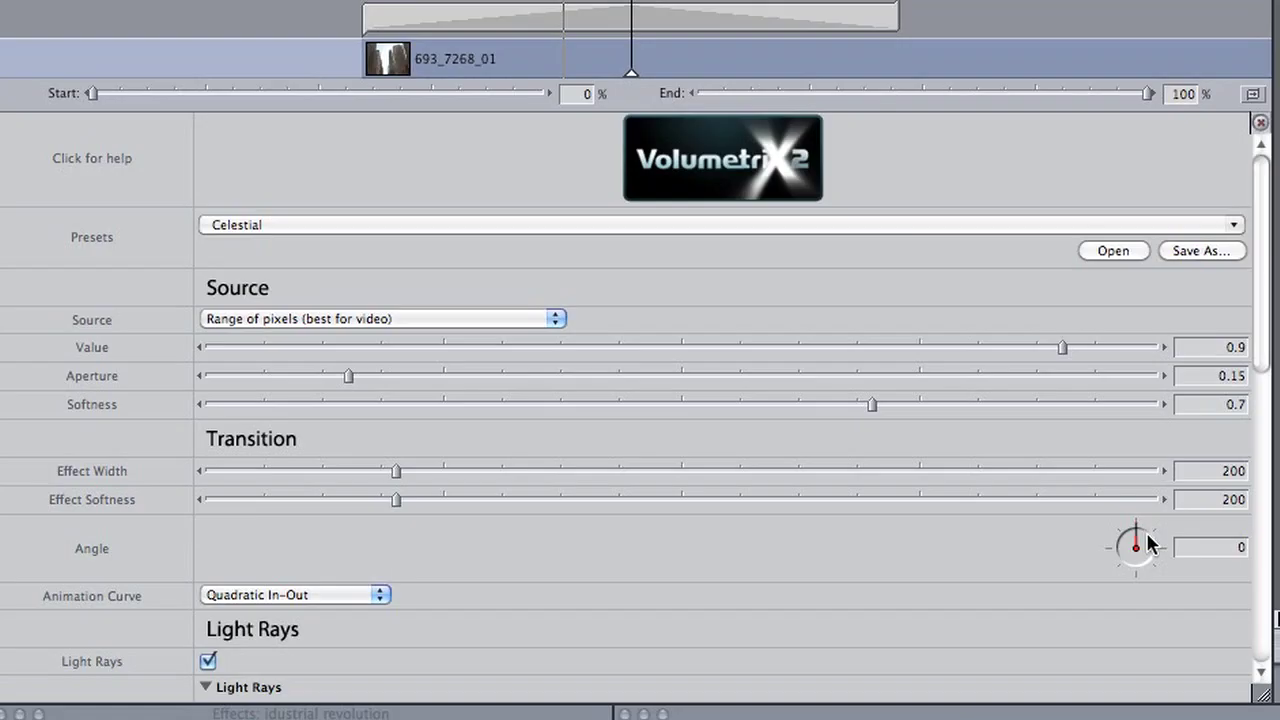
pyautogui.moveTo(622, 383); pyautogui.dragTo(624, 386)
pyautogui.moveTo(1147, 543); pyautogui.dragTo(1127, 533)
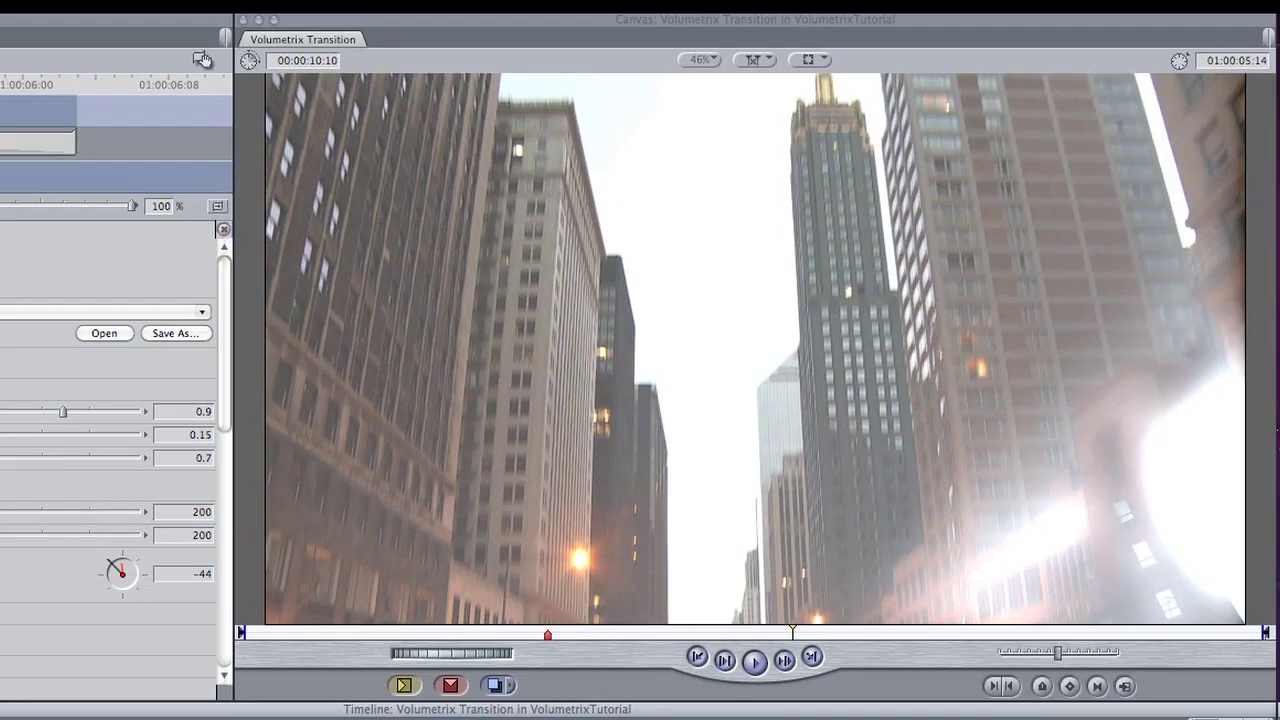